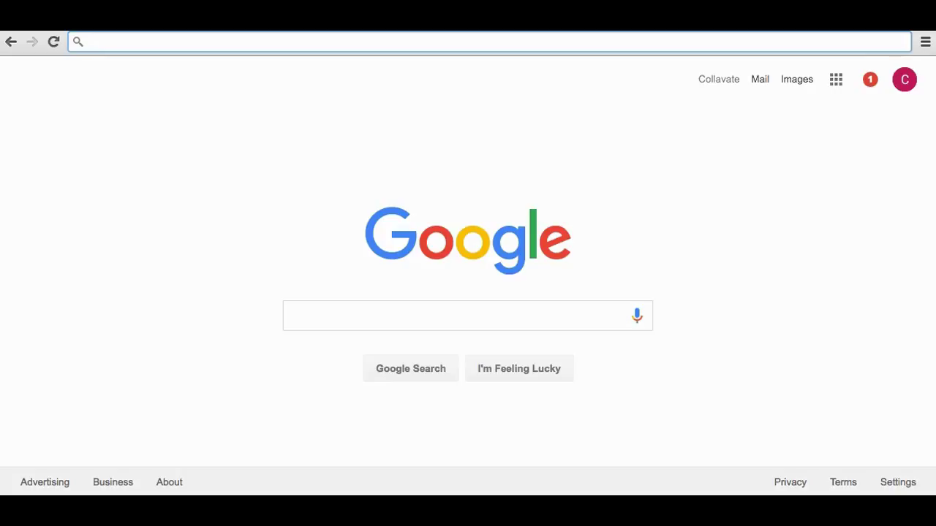
# Step: Open the Collavate.com website and go to its page on installing Collavate
pyautogui.write('Collavate.com')
pyautogui.press('Return')
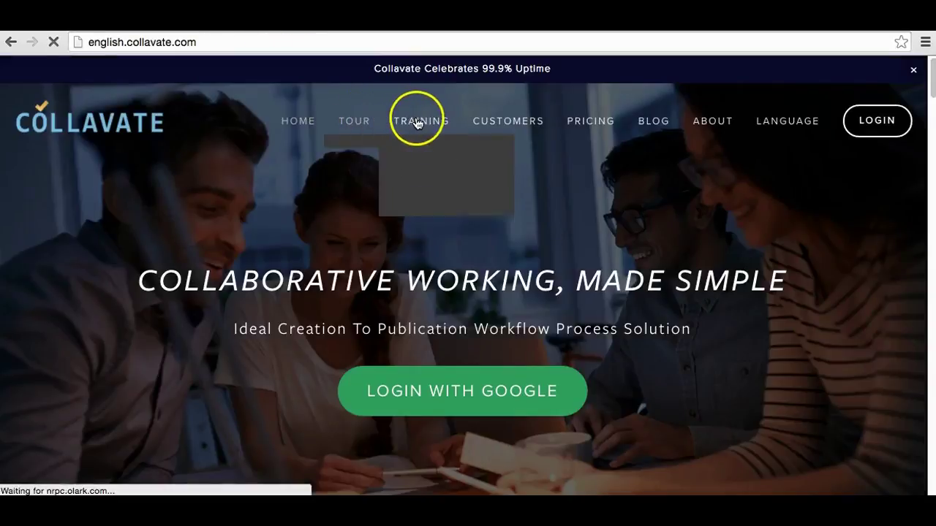
pyautogui.moveTo(419, 121)
pyautogui.click(423, 156)
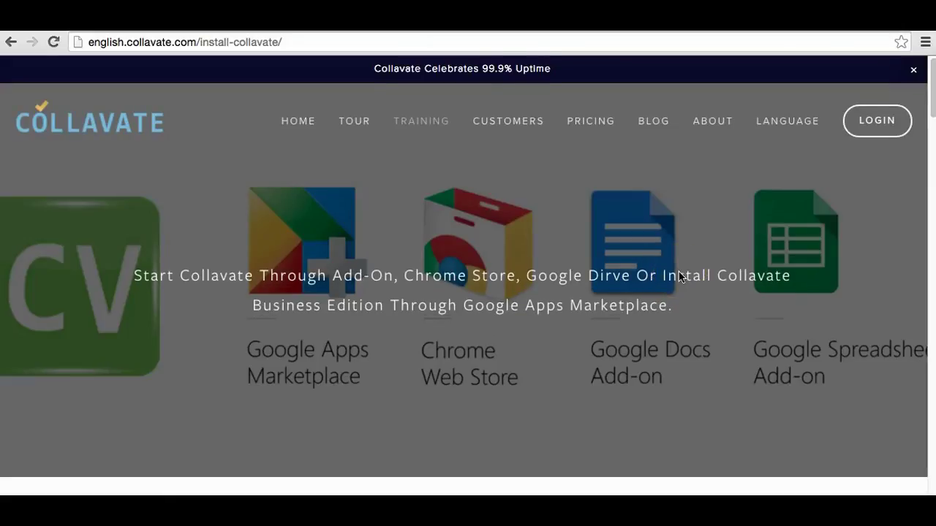
# Step: Follow the link to install Collavate for an organization from Google Apps Marketplace
pyautogui.scroll(-5, 680, 276)
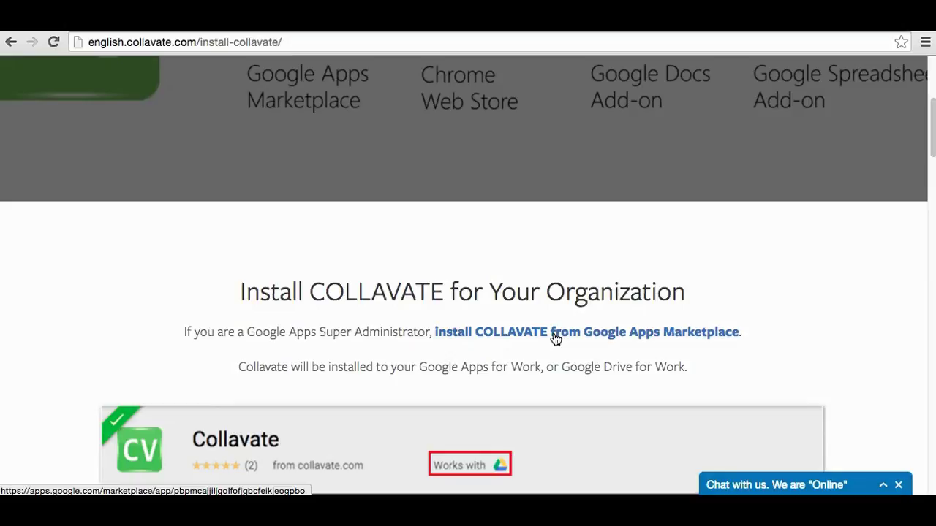
pyautogui.click(556, 339)
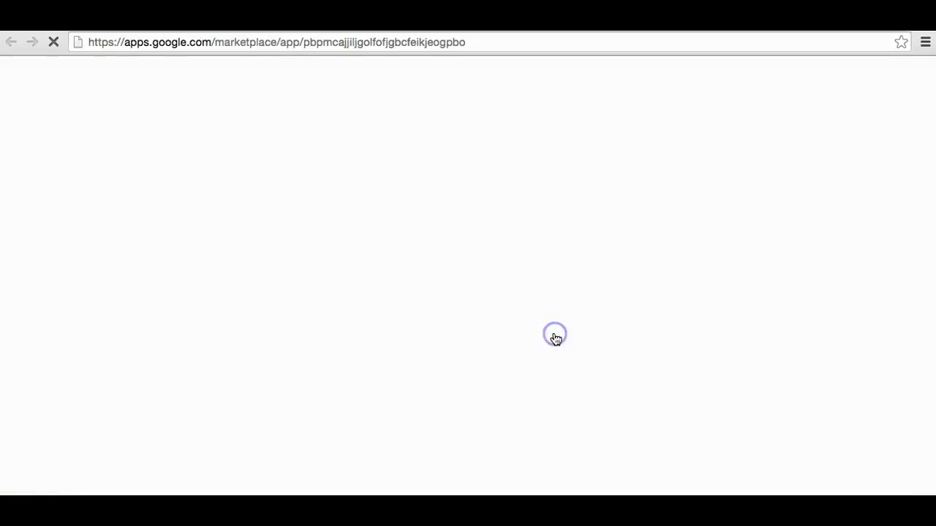
pyautogui.click(710, 357)
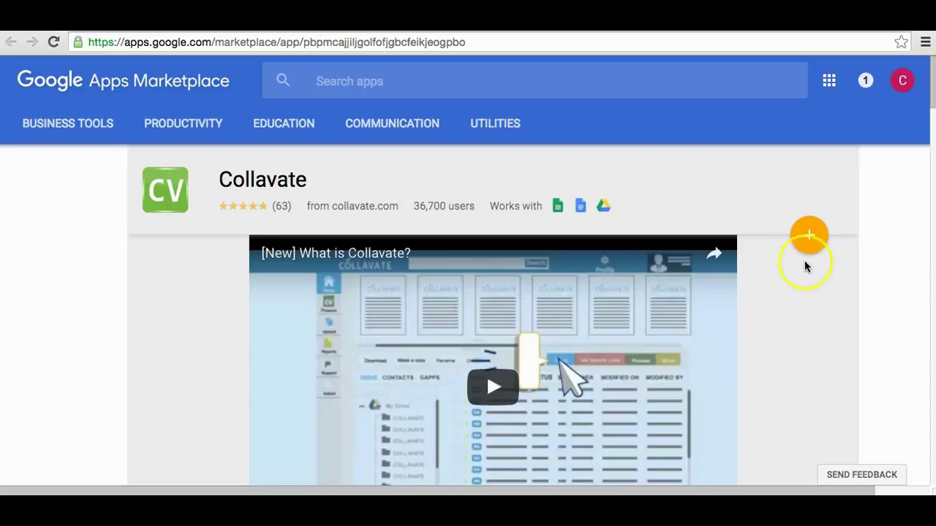
# Step: Install Collavate for the domain, reviewing the requested data permissions, agreeing to the terms of service and accepting access
pyautogui.click(809, 240)
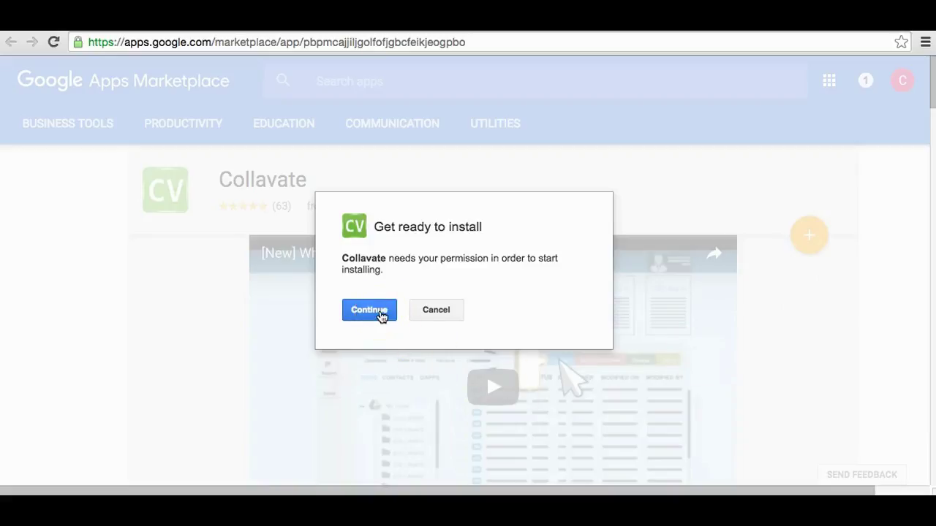
pyautogui.click(380, 315)
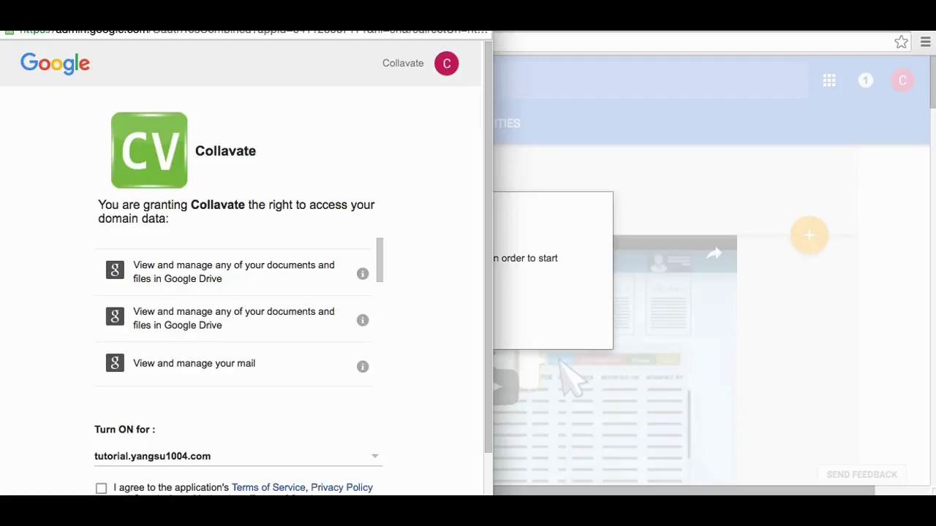
pyautogui.moveTo(380, 260); pyautogui.dragTo(393, 409)
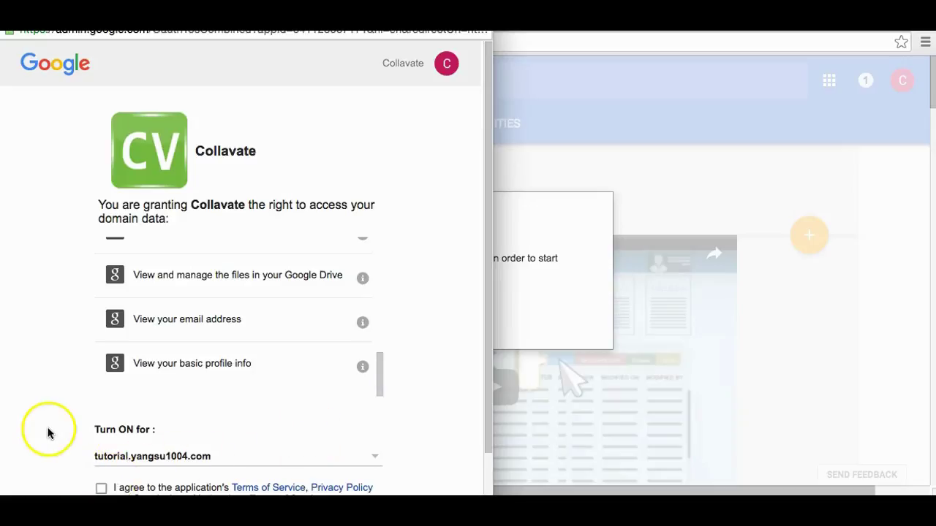
pyautogui.scroll(-3, 47, 433)
pyautogui.click(101, 391)
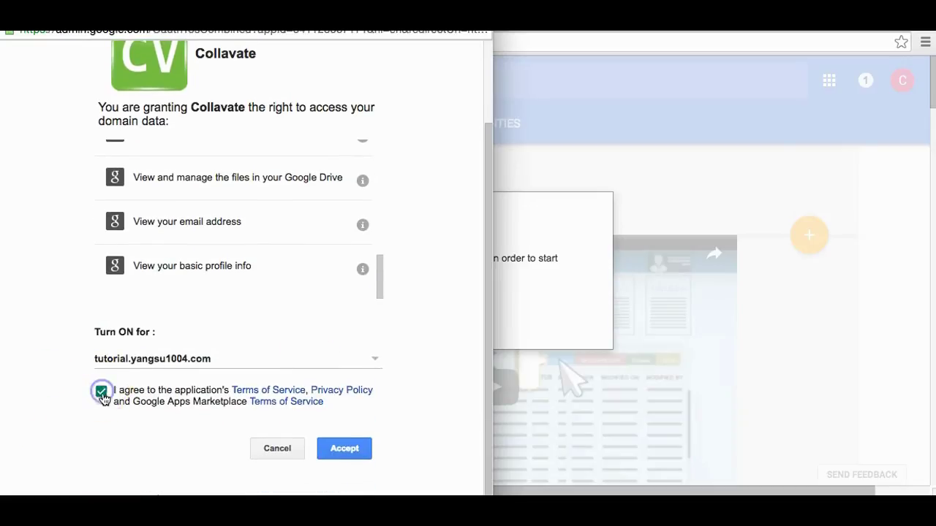
pyautogui.click(347, 453)
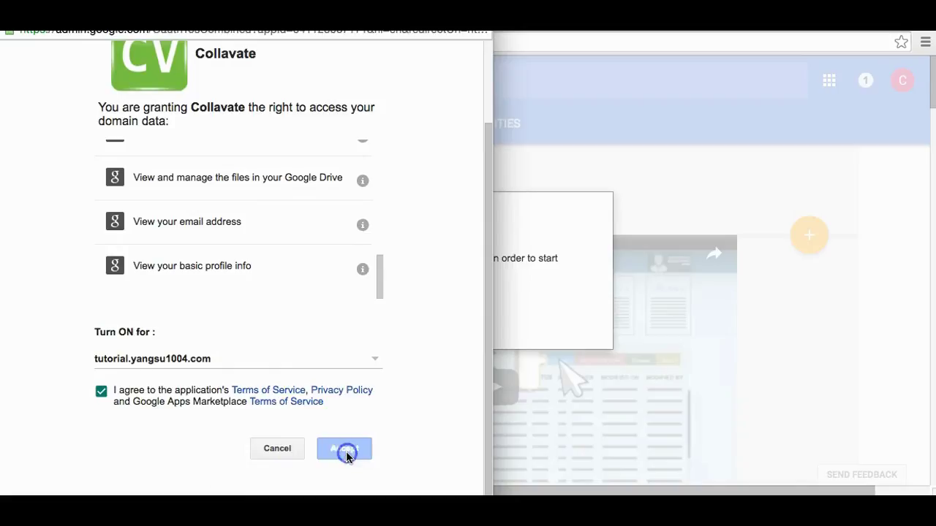
pyautogui.click(324, 451)
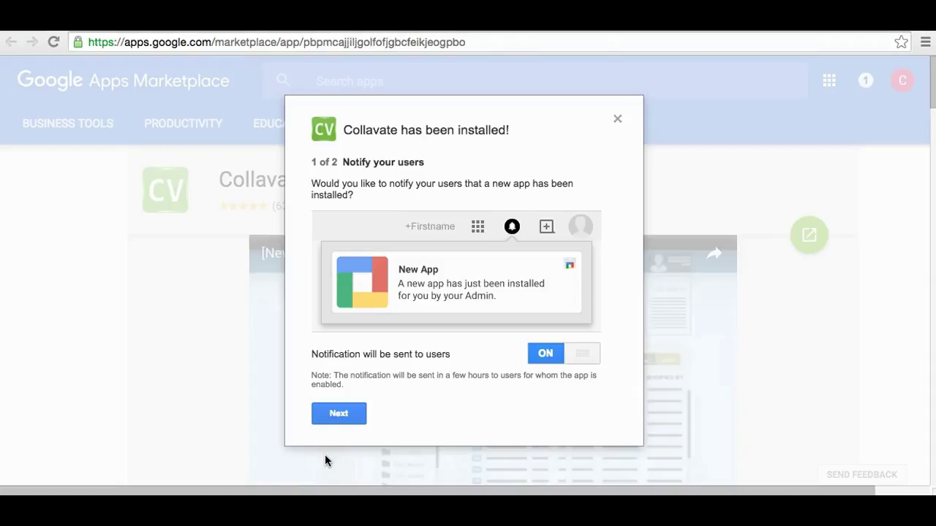
# Step: Keep user notifications on, review where Collavate can be found, and finish the post-install dialog
pyautogui.click(331, 415)
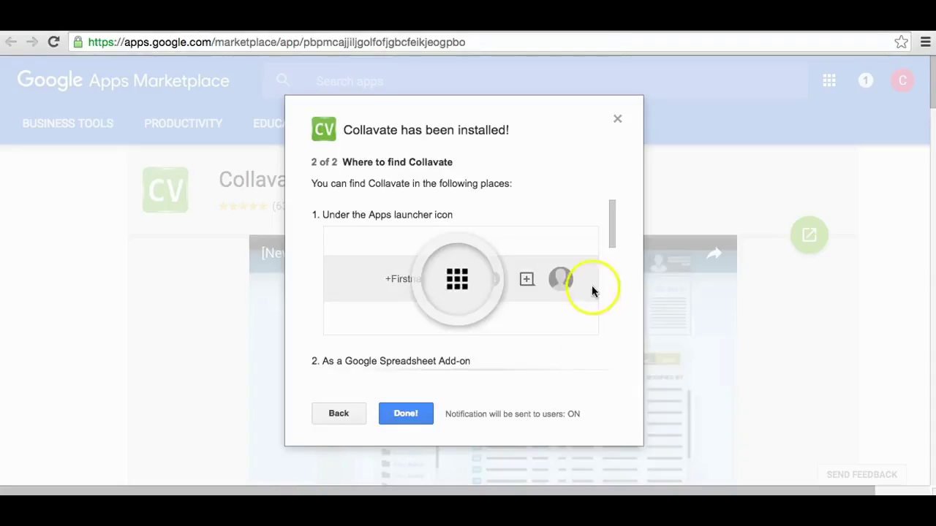
pyautogui.moveTo(609, 231); pyautogui.dragTo(631, 379)
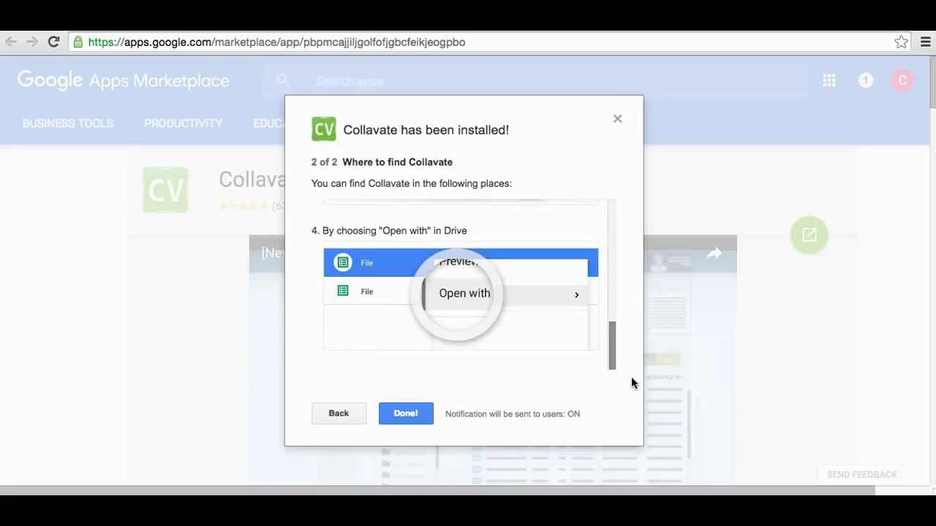
pyautogui.click(410, 419)
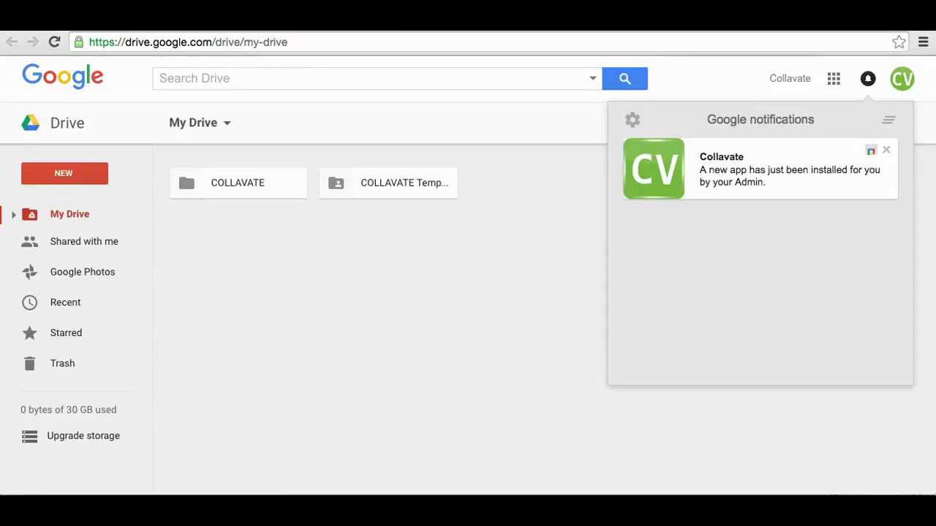
# Step: Launch Collavate from the Google apps list in Google Drive
pyautogui.click(834, 78)
pyautogui.scroll(-5, 817, 296)
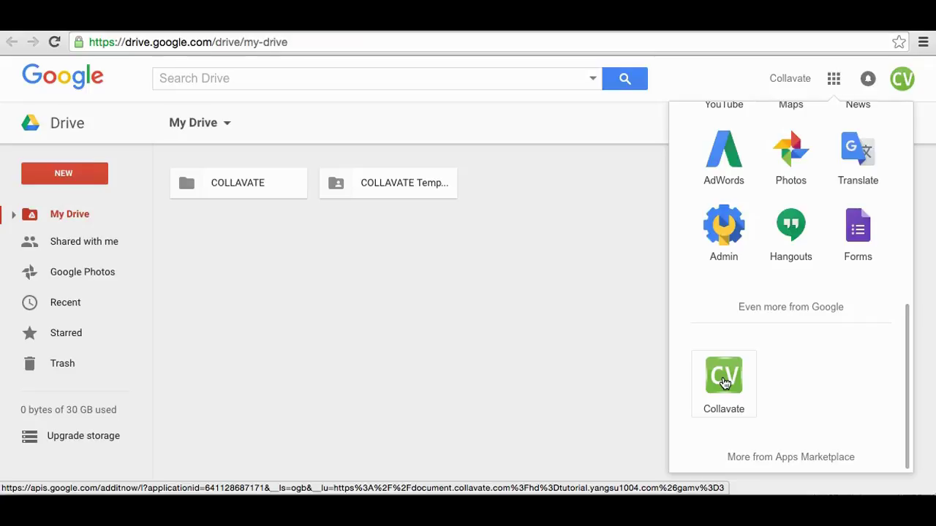
pyautogui.click(724, 383)
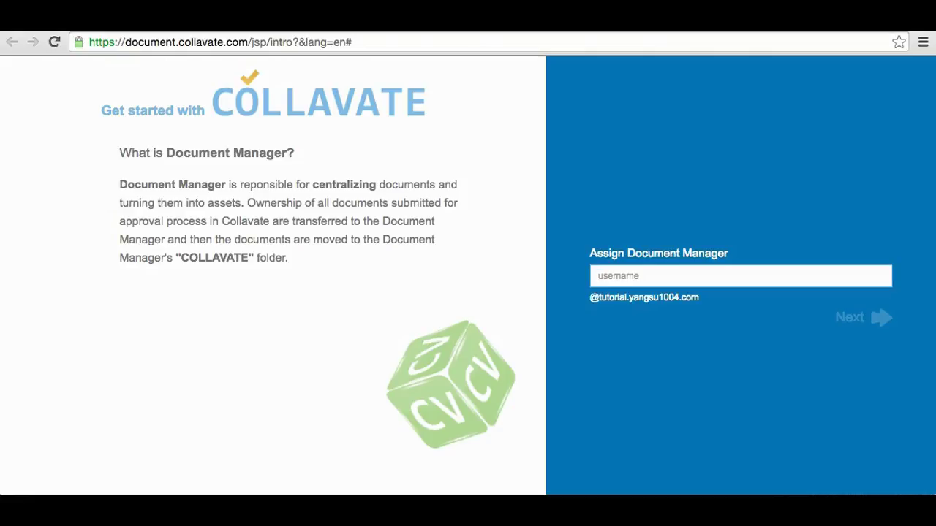
# Step: Assign the account "doc" as Document Manager and continue to the sync stage of the setup
pyautogui.click(804, 276)
pyautogui.write('doc')
pyautogui.click(864, 320)
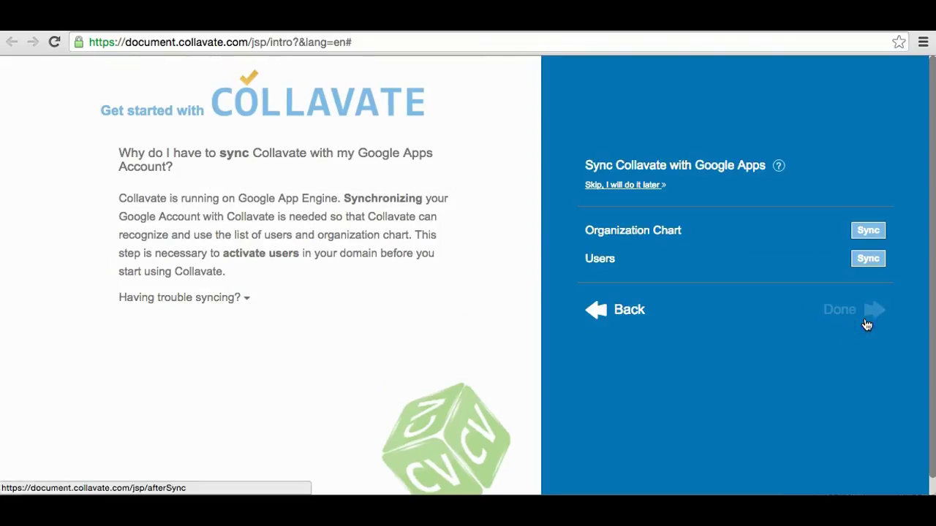
# Step: Sync the organization chart and the users with Google Apps and complete the Collavate setup
pyautogui.click(868, 231)
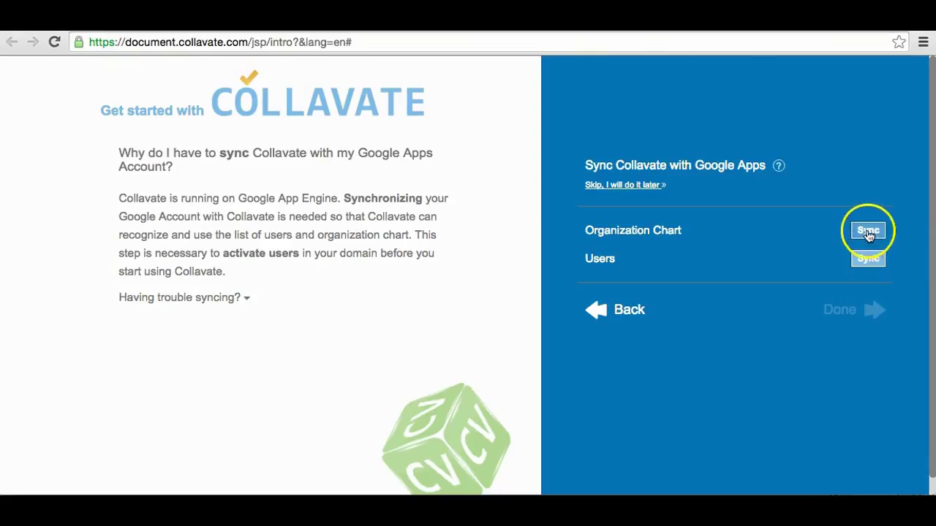
pyautogui.click(869, 288)
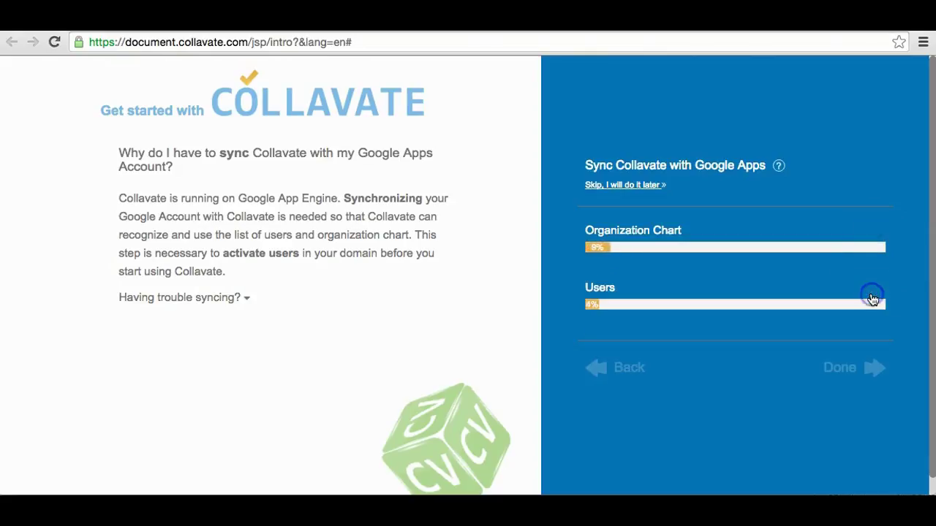
pyautogui.click(873, 369)
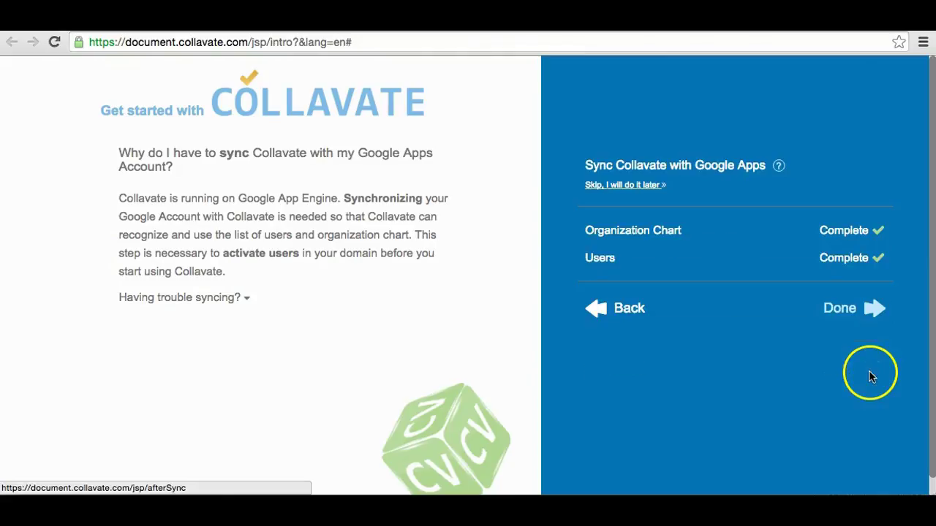
pyautogui.click(870, 310)
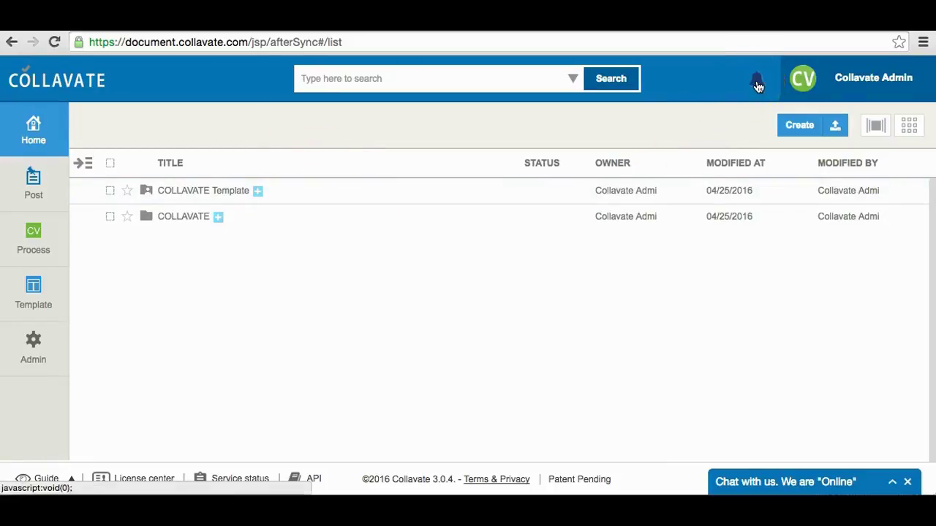
# Step: In the admin user management, set the activation status of all users except Collavate Admin to Active
pyautogui.click(36, 369)
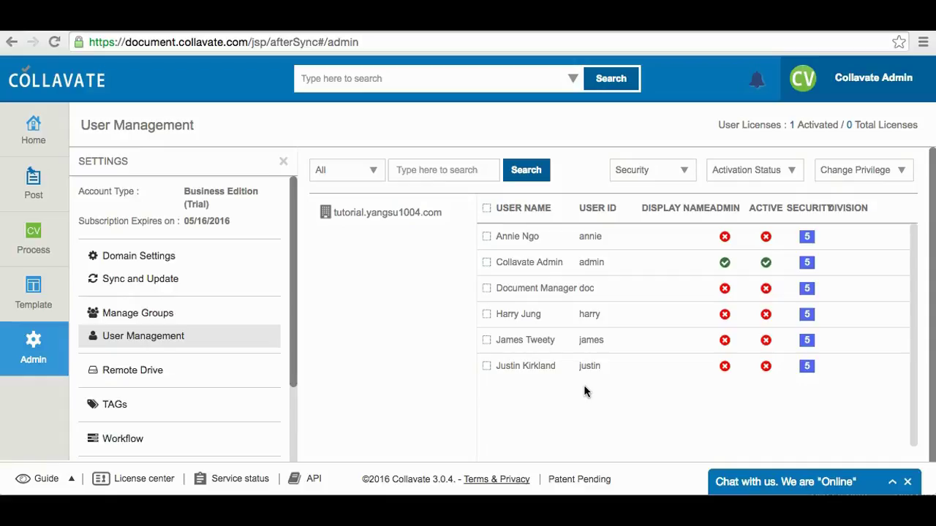
pyautogui.click(485, 209)
pyautogui.click(487, 263)
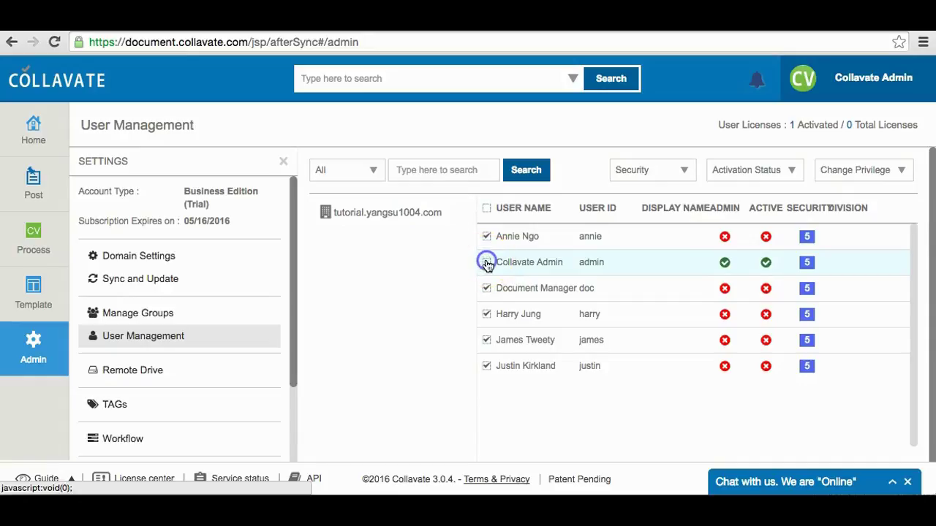
pyautogui.click(794, 175)
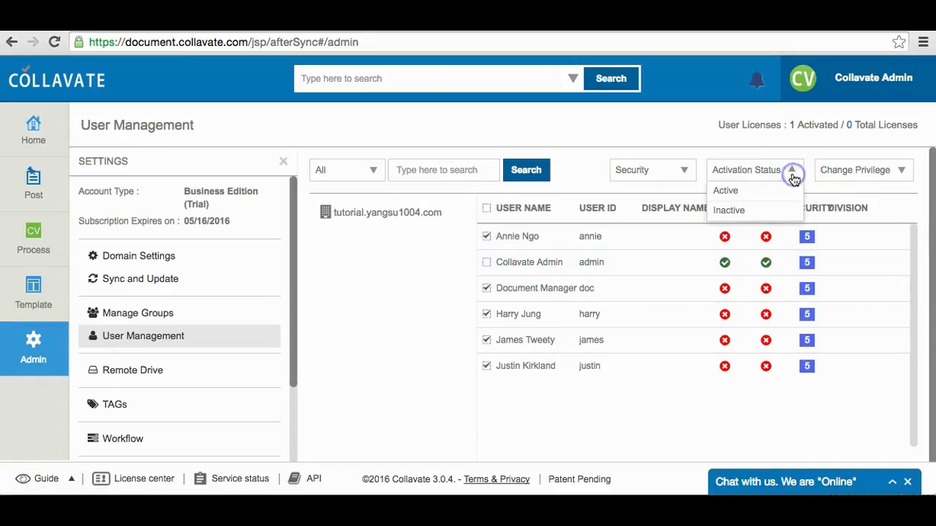
pyautogui.click(774, 196)
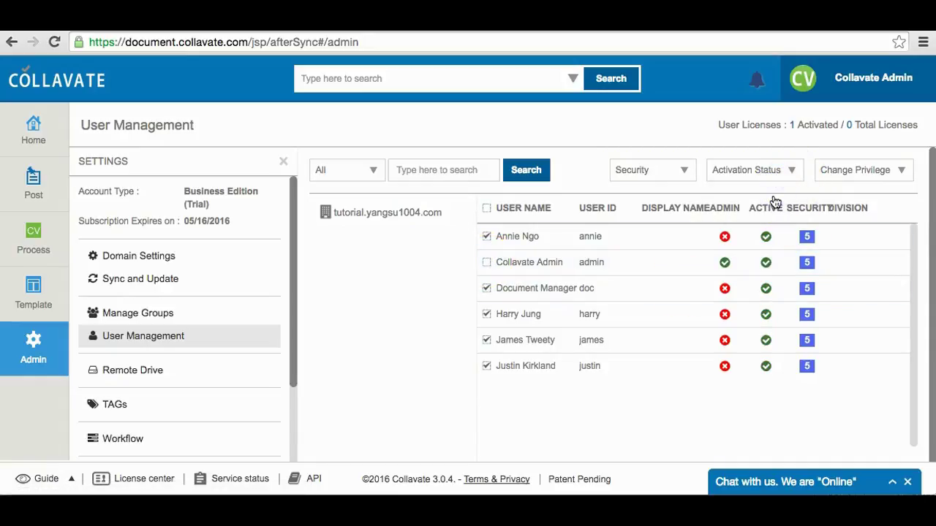
pyautogui.click(764, 390)
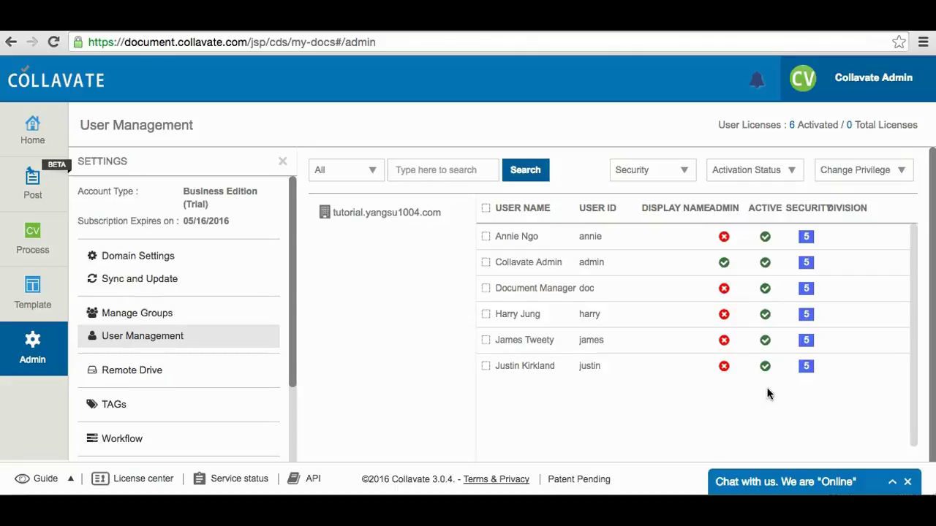
# Step: Change the privilege of the Document Manager user to Admin
pyautogui.click(485, 289)
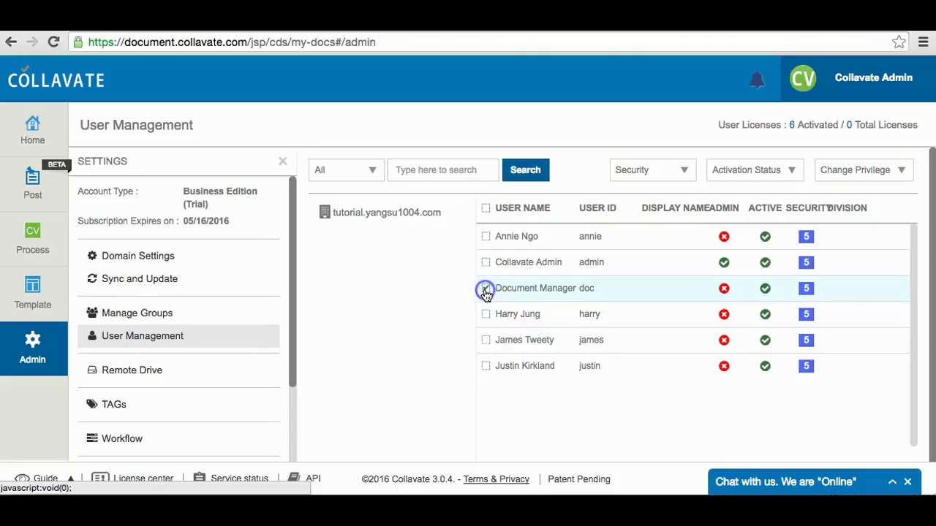
pyautogui.click(847, 180)
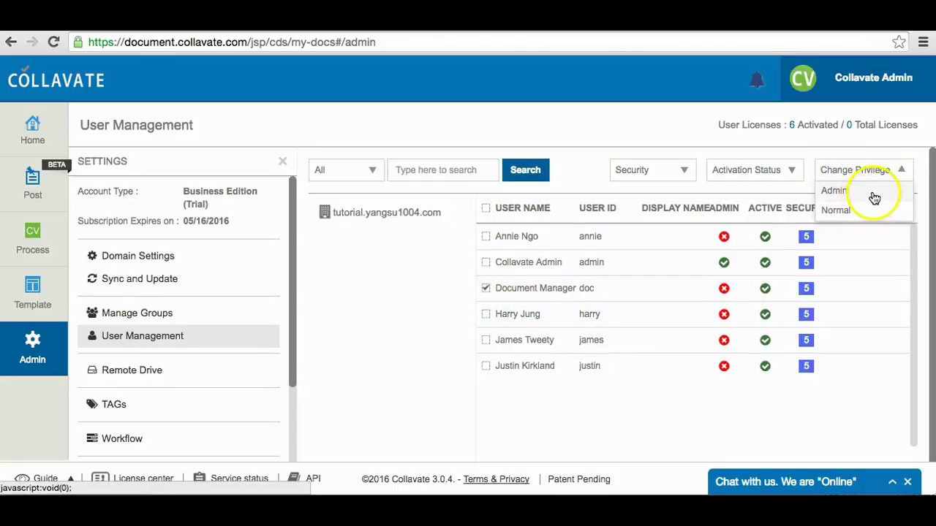
pyautogui.click(872, 193)
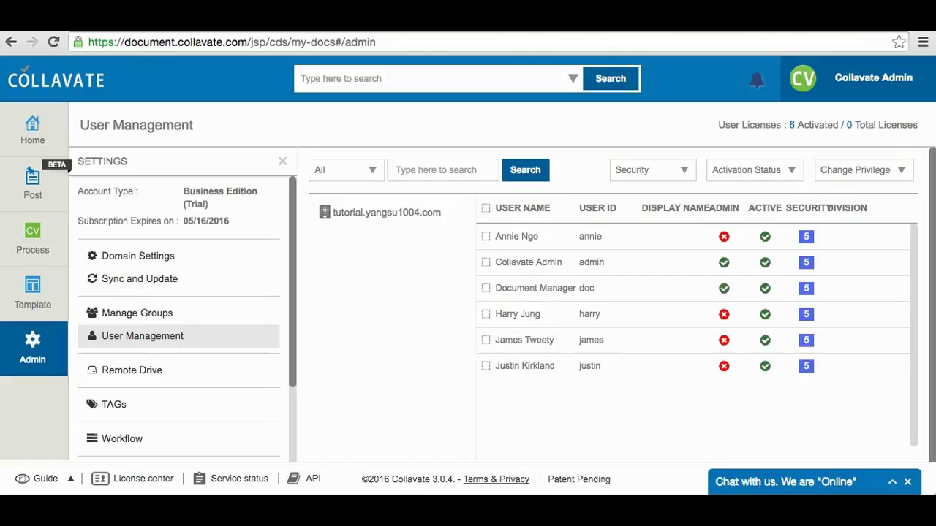
# Step: Replace the Document Manager's e-mail address in the domain settings with another user's address and save the settings
pyautogui.click(184, 258)
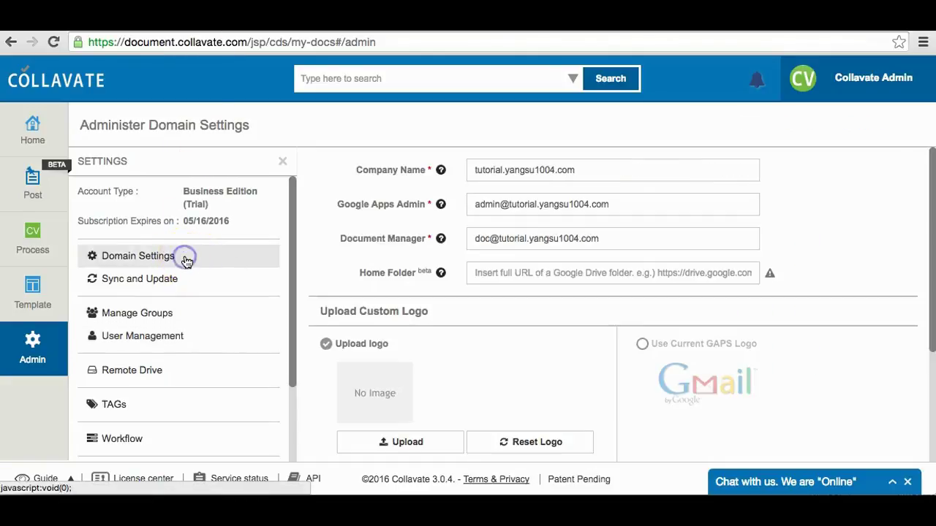
pyautogui.moveTo(596, 239); pyautogui.dragTo(470, 238)
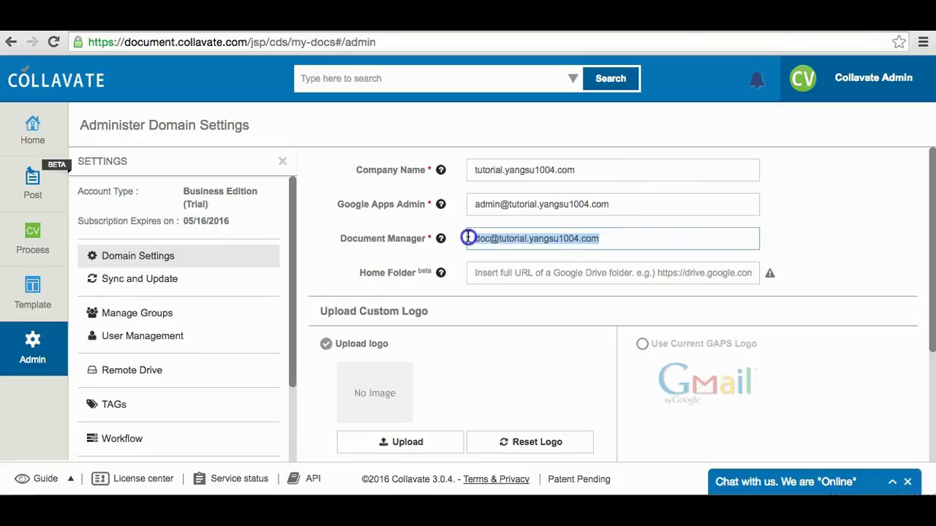
pyautogui.hotkey('ctrl', 'v')
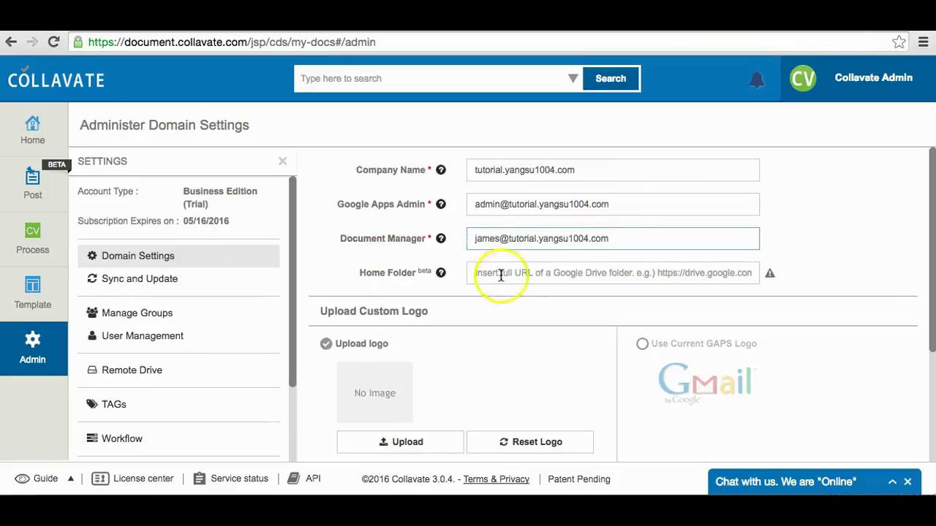
pyautogui.scroll(-3, 600, 348)
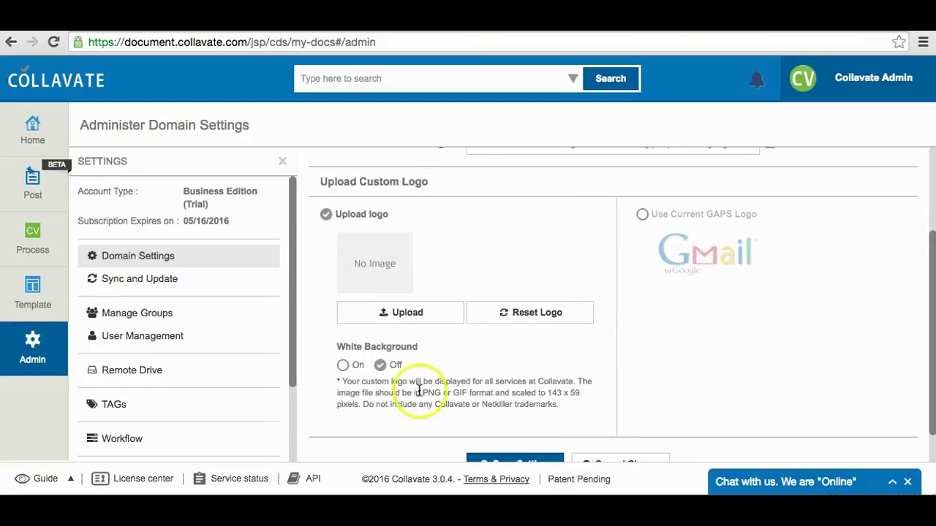
pyautogui.click(539, 342)
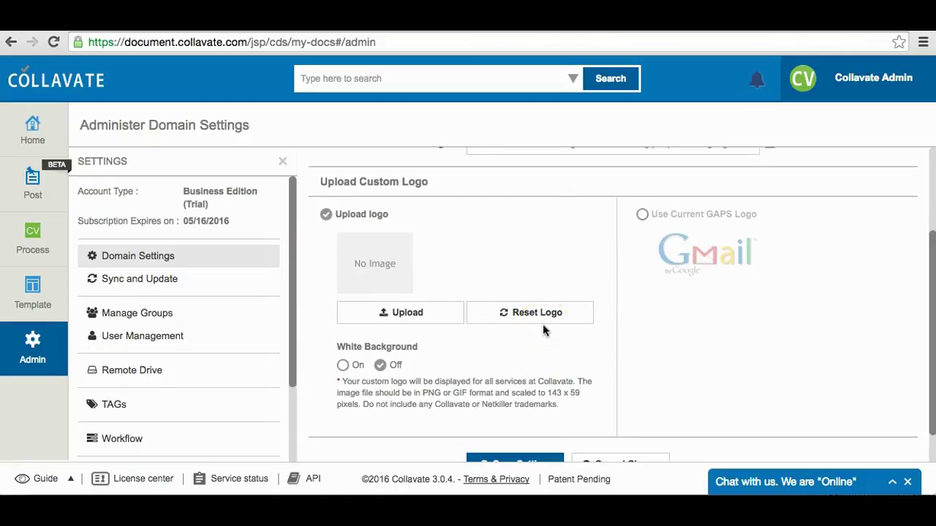
pyautogui.scroll(-1, 543, 331)
pyautogui.click(545, 337)
pyautogui.click(549, 422)
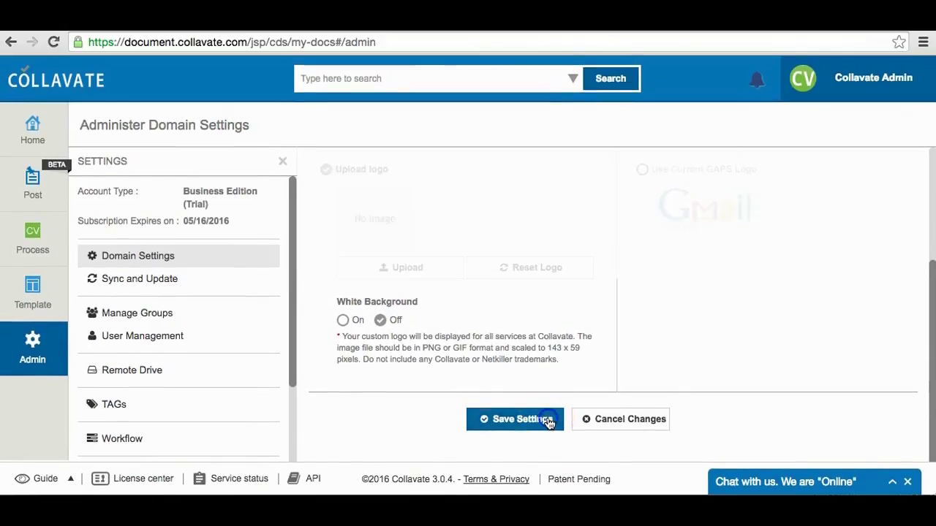